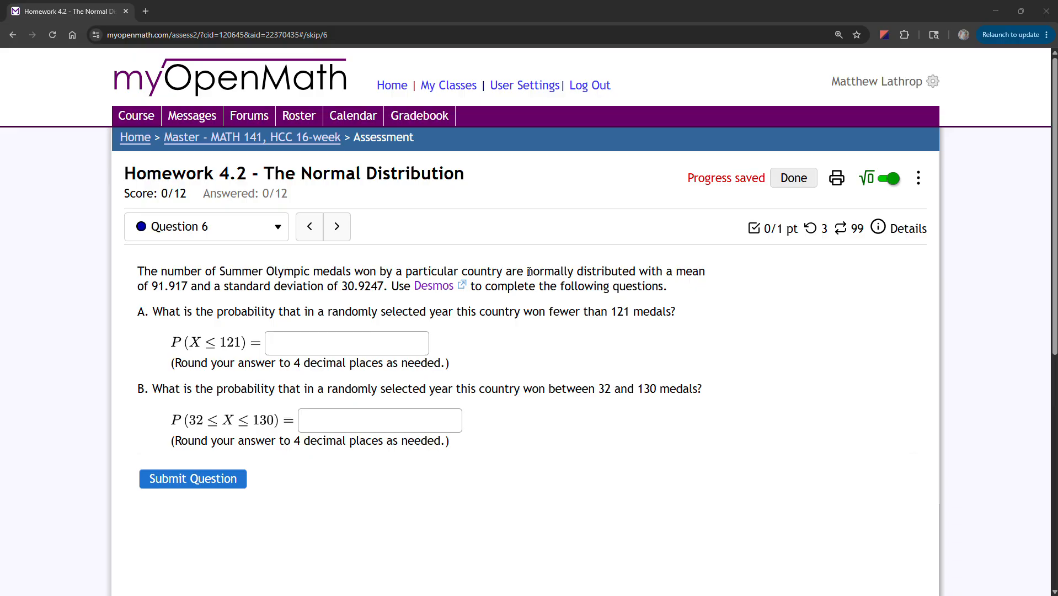
Highlight 'normally distributed' in question 6 and open the Desmos calculator link in a new tab.
left_click_drag(528, 271, 637, 270)
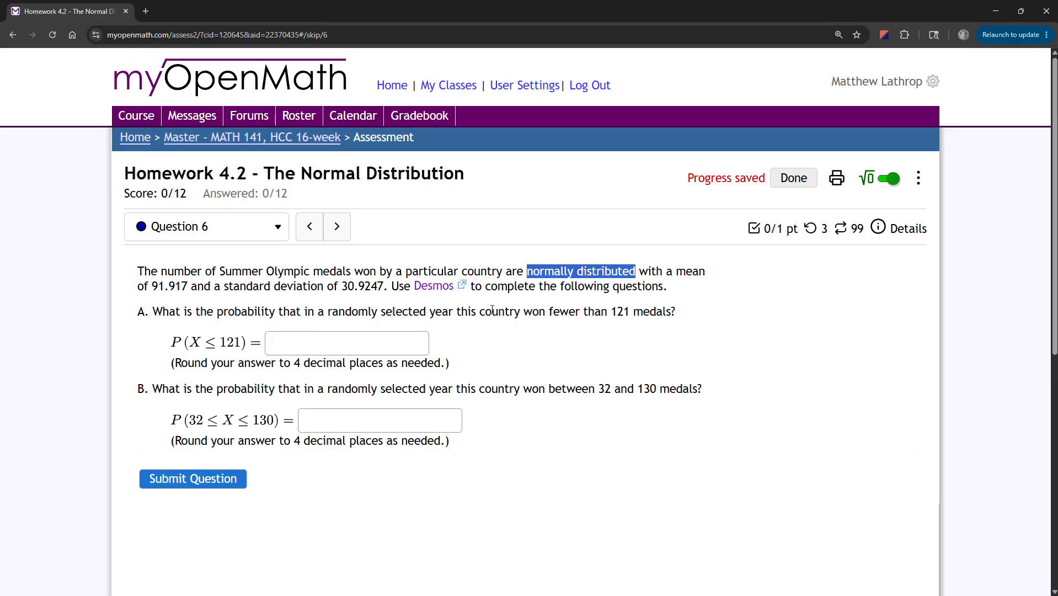
left_click(434, 286)
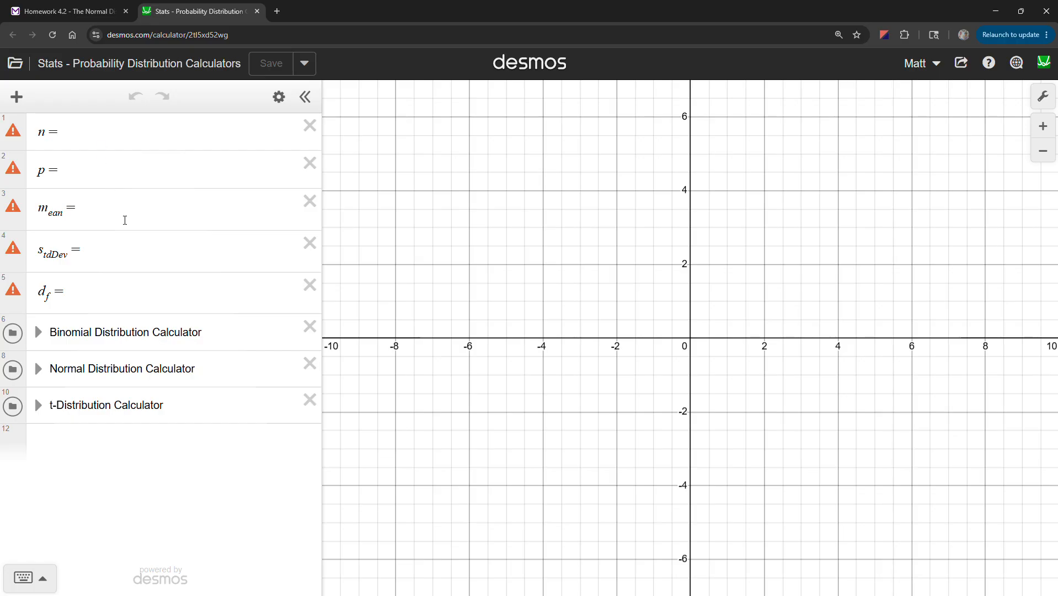
Enter the mean 91.917 in Desmos, checking it against the homework question.
left_click(125, 220)
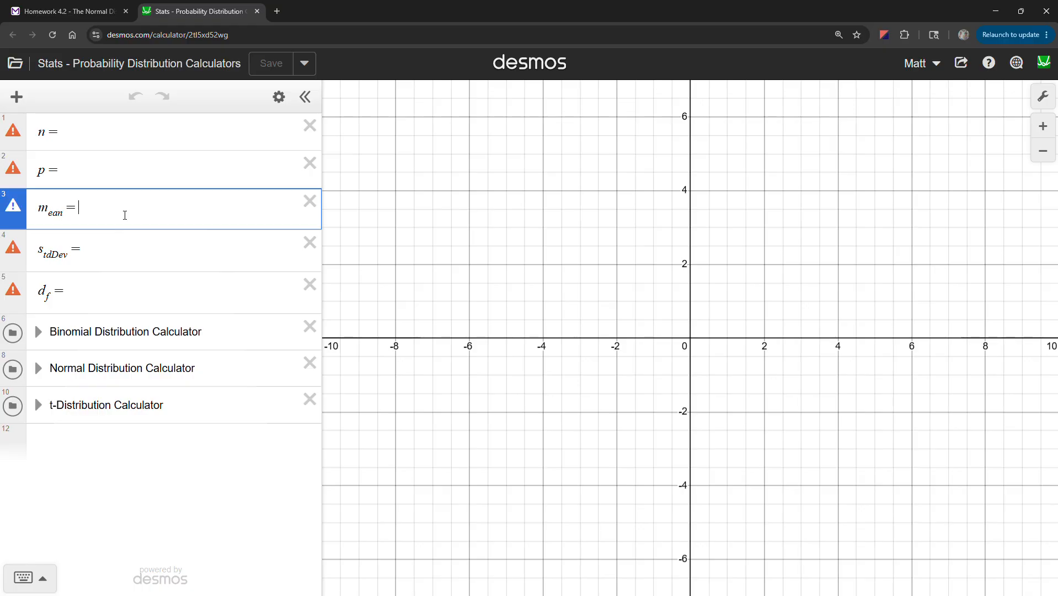
left_click(116, 18)
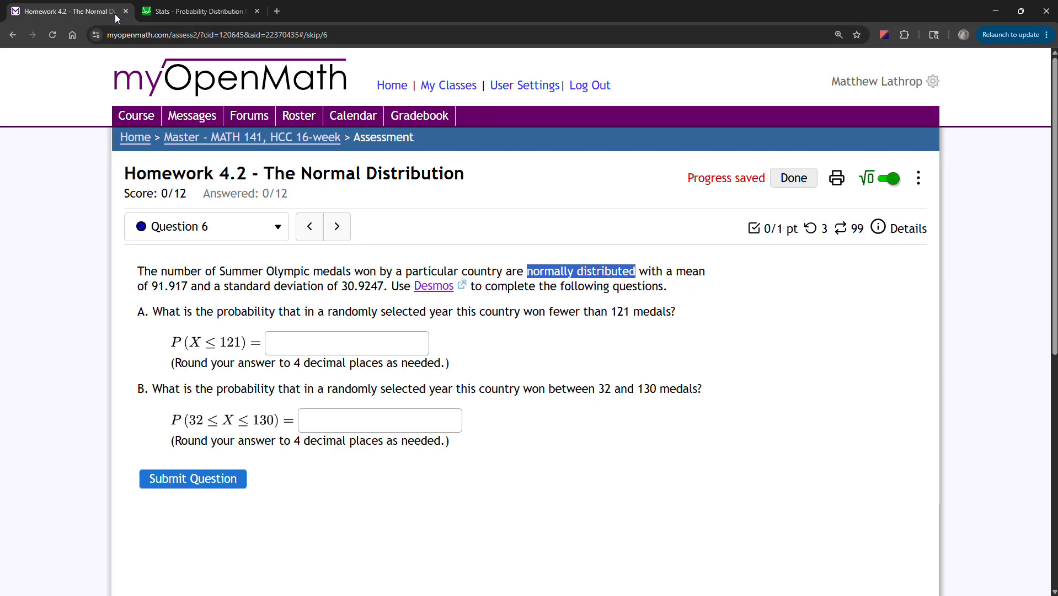
left_click(185, 14)
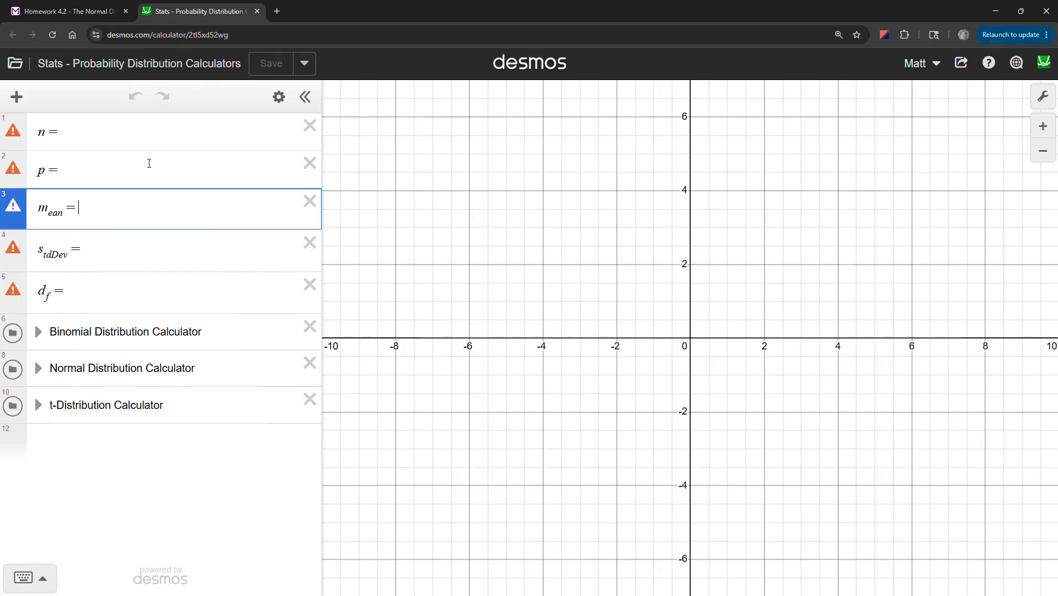
type("91917")
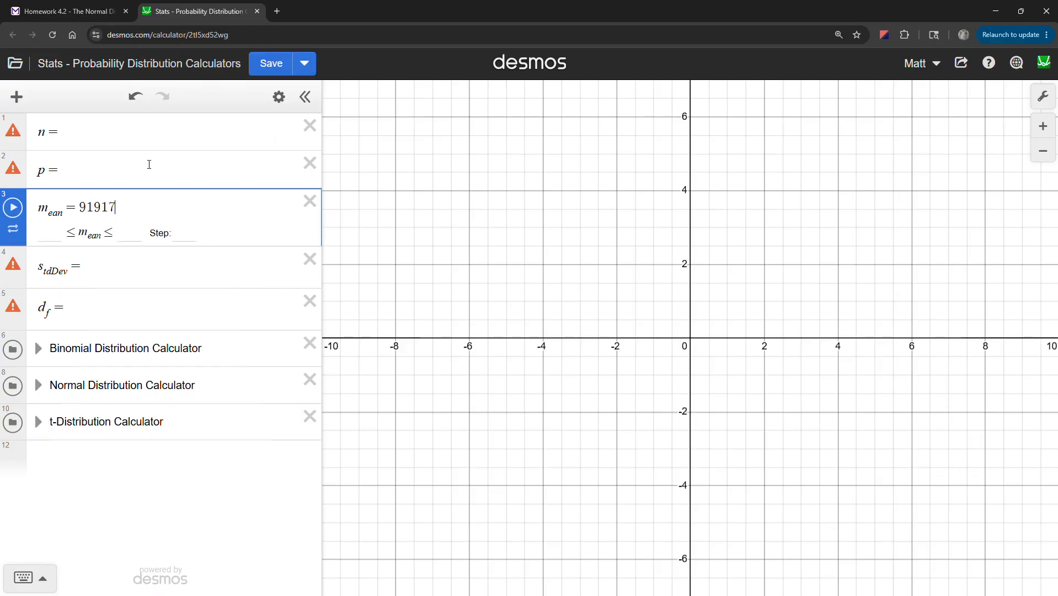
key("BackSpace")
key("BackSpace")
key("BackSpace")
type(".917")
left_click(96, 17)
left_click(175, 11)
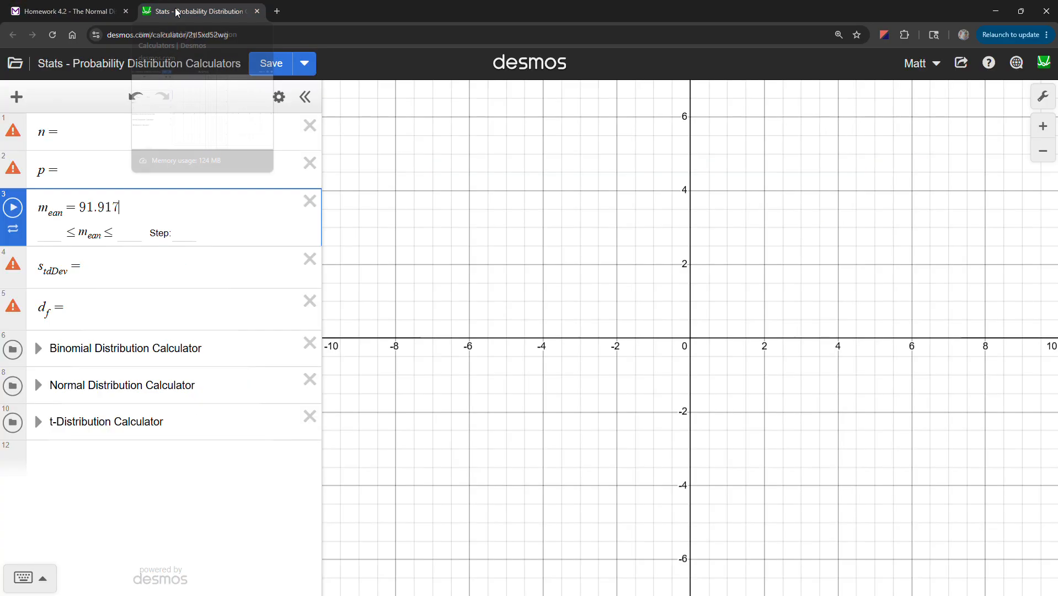
Set stdDev to 30.9247 and expand the Normal Distribution Calculator folder.
left_click(108, 269)
type("30.9247")
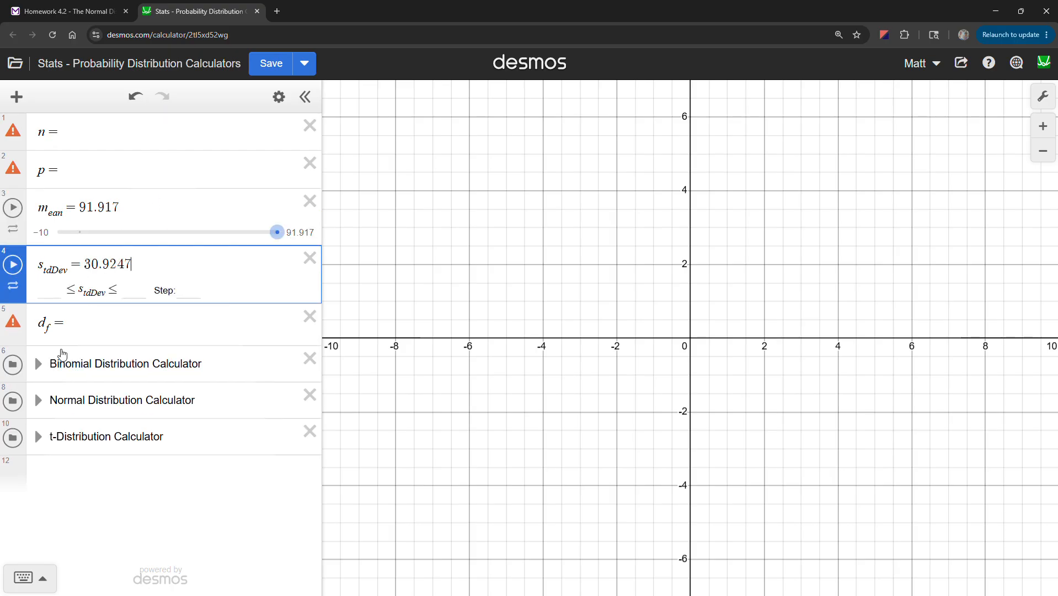
left_click(39, 402)
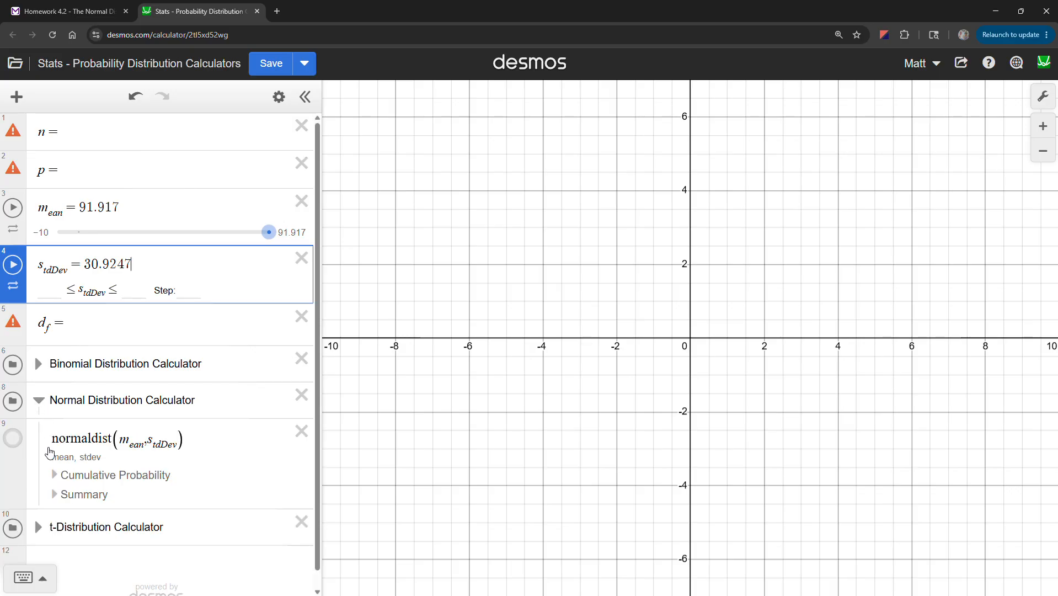
Expand Cumulative Probability and try the Outer, Left and Right regions before returning to Inner.
left_click(55, 475)
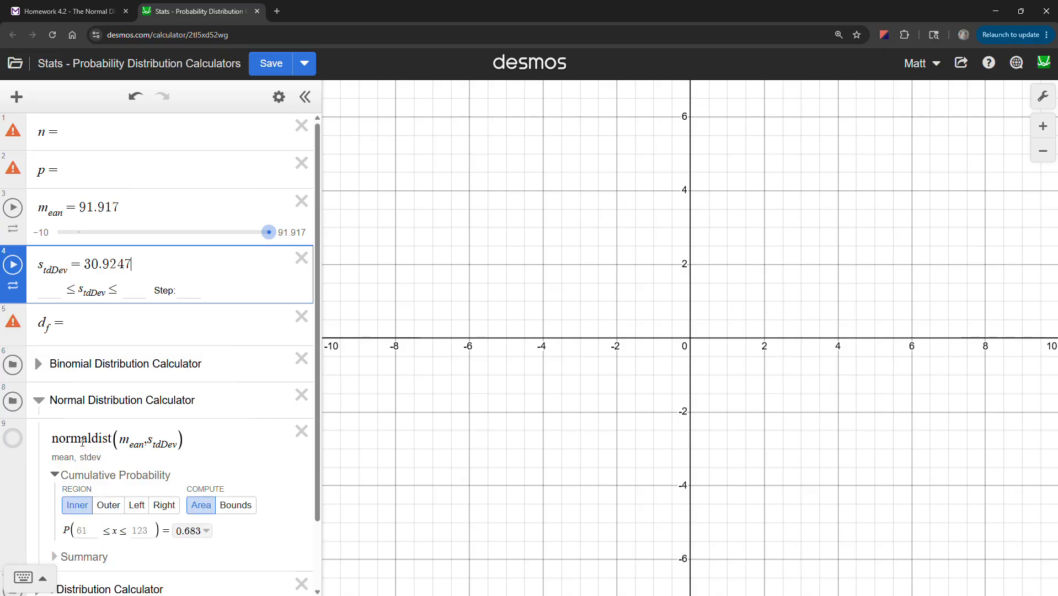
scroll(57, 480, "down", 2)
left_click(104, 431)
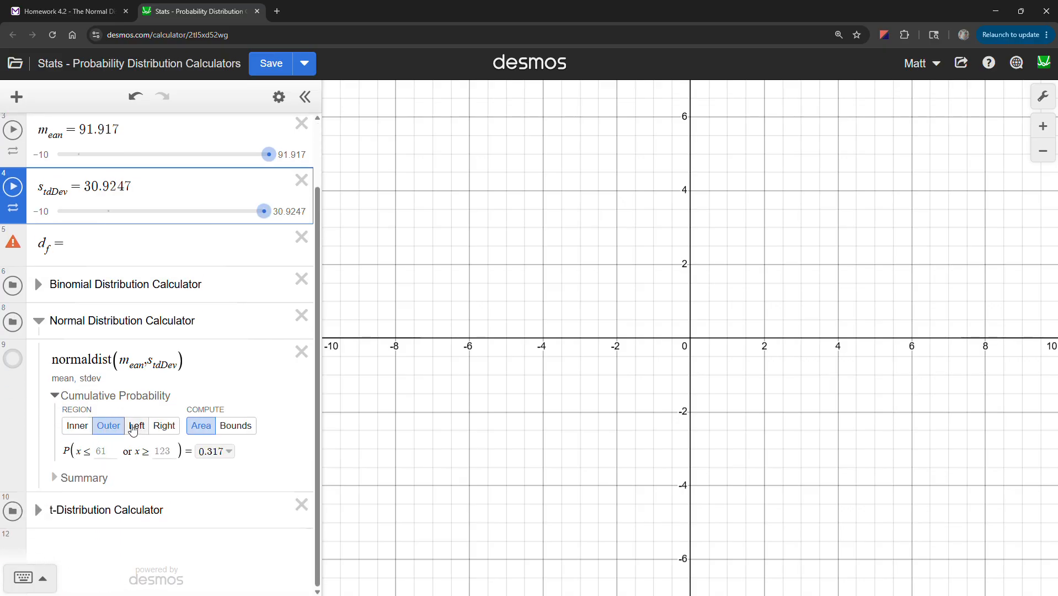
left_click(137, 425)
left_click(160, 429)
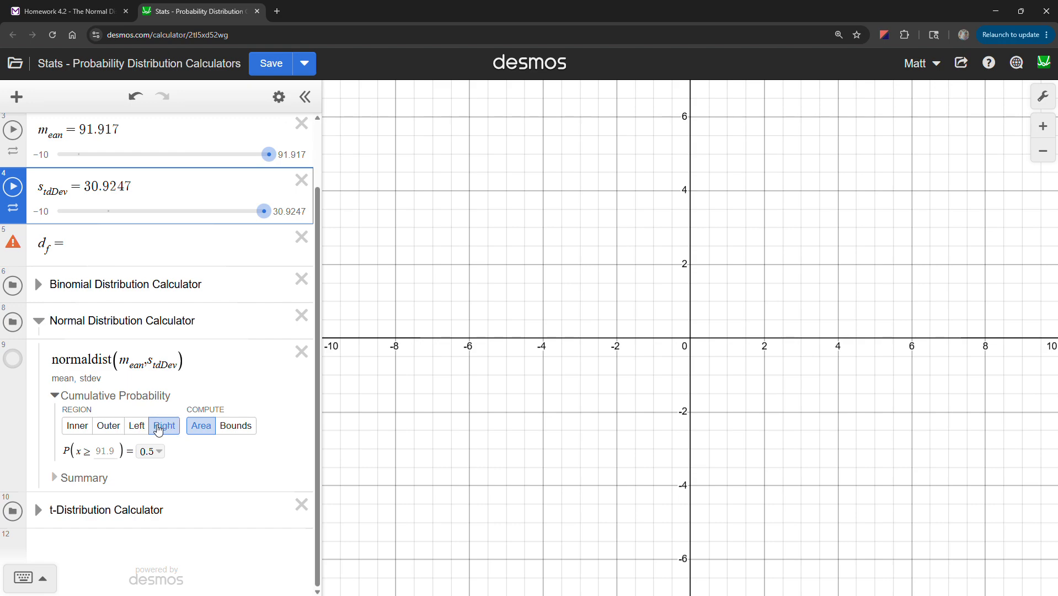
left_click(83, 426)
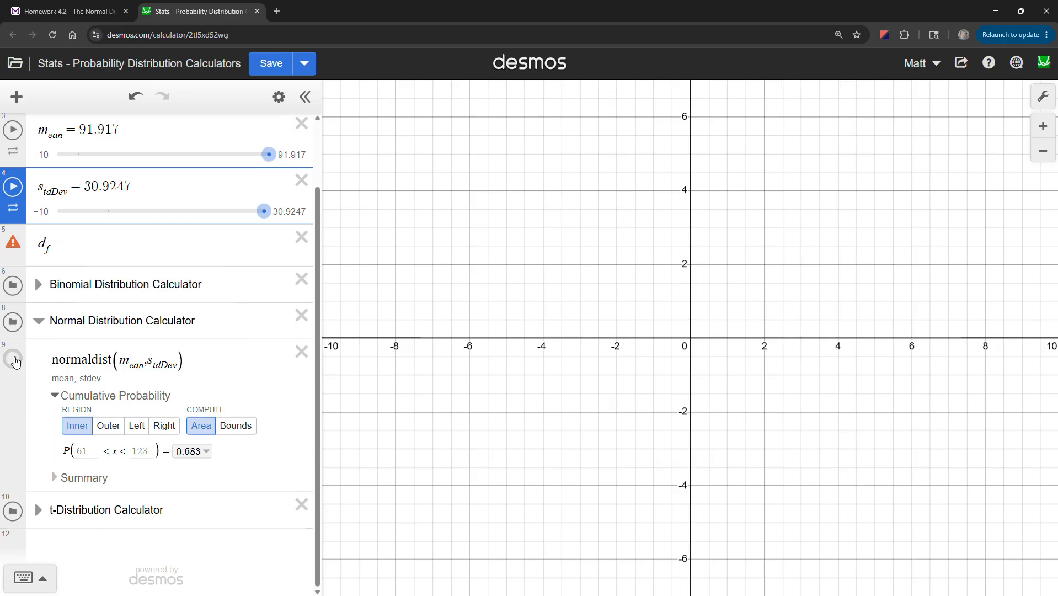
Graph the normal curve, zoom to fit it, and go back to the homework question.
left_click(15, 362)
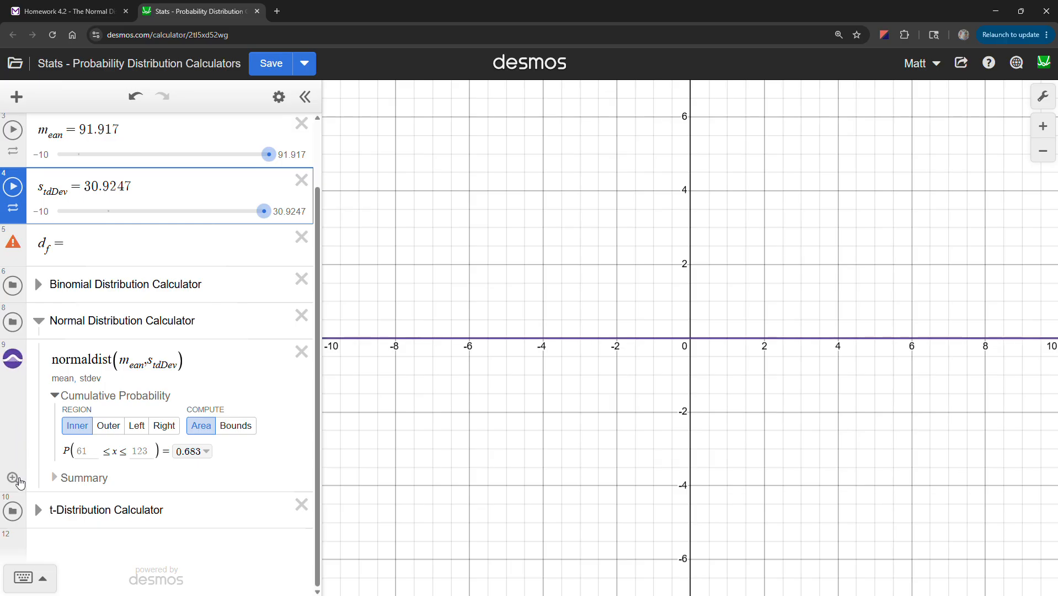
left_click(13, 479)
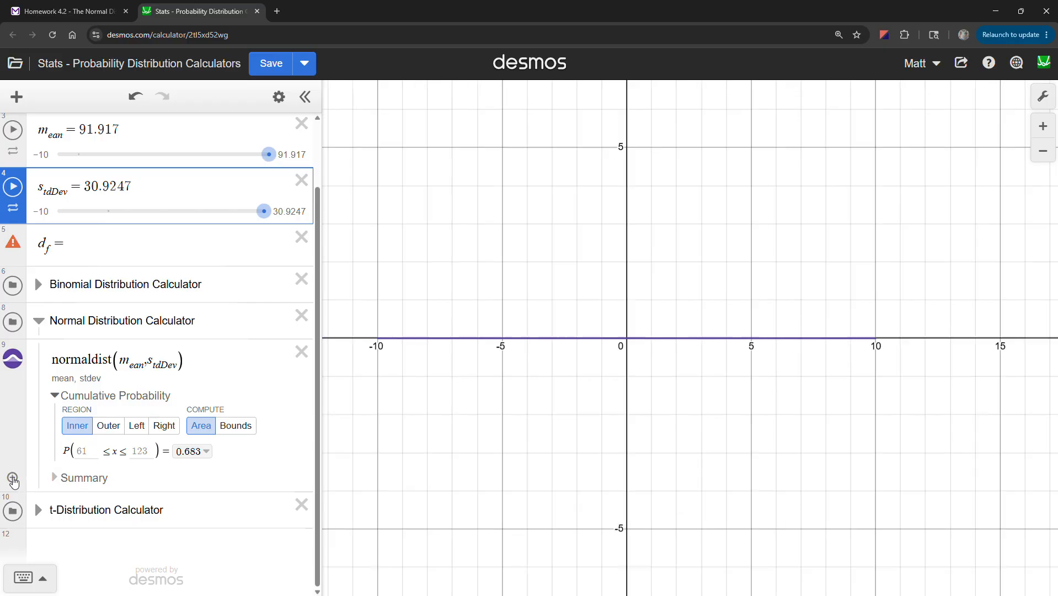
left_click(12, 478)
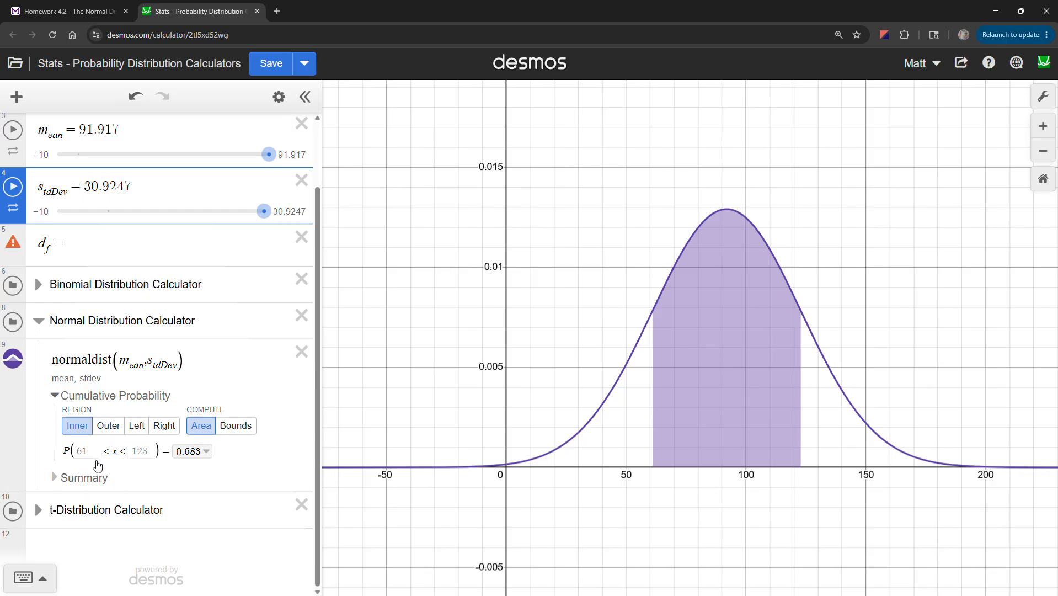
left_click(94, 12)
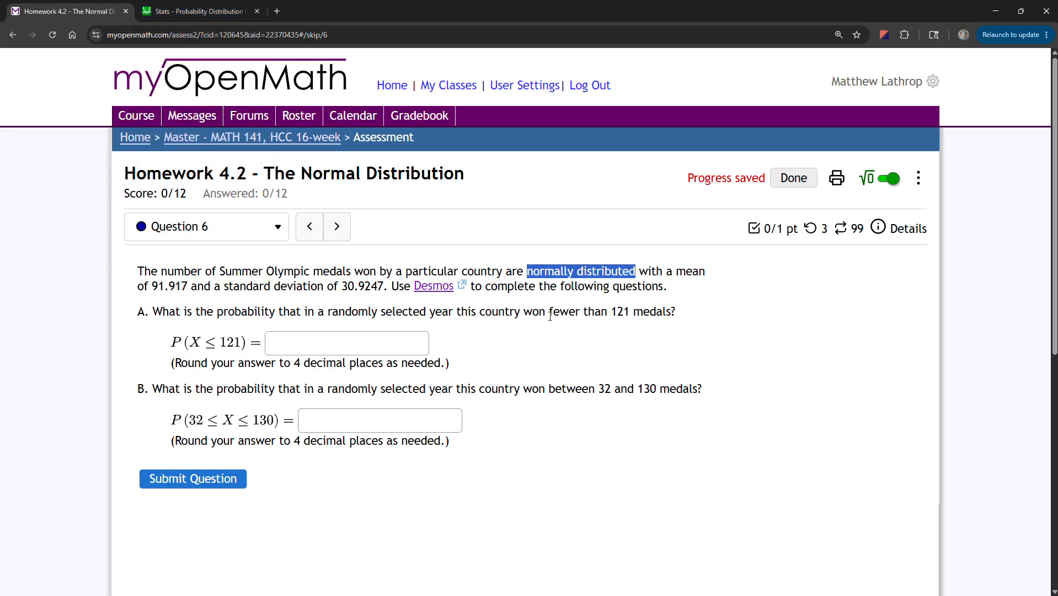
left_click_drag(550, 313, 631, 308)
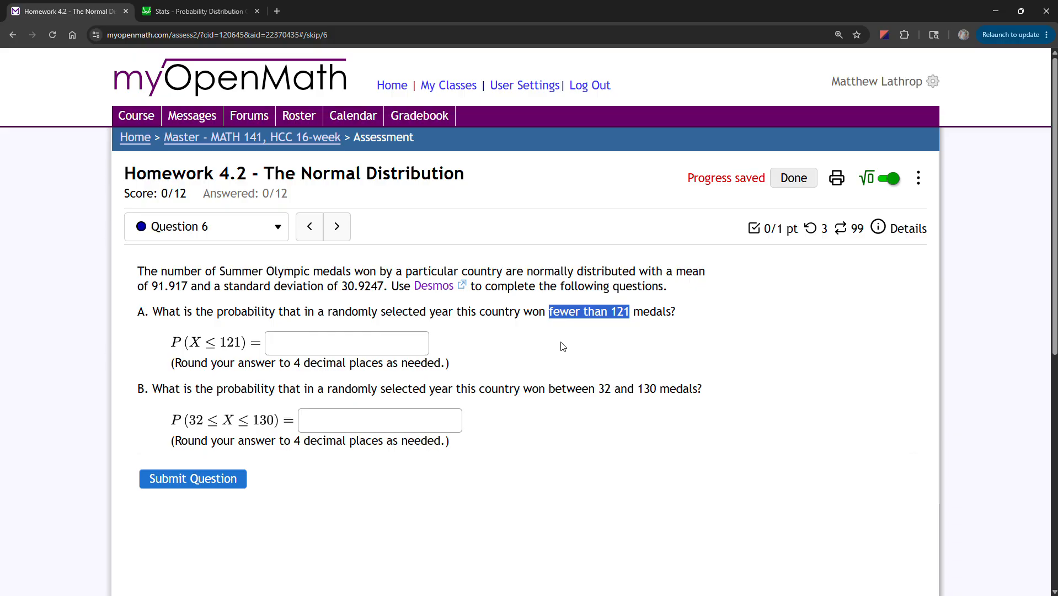
left_click(194, 345)
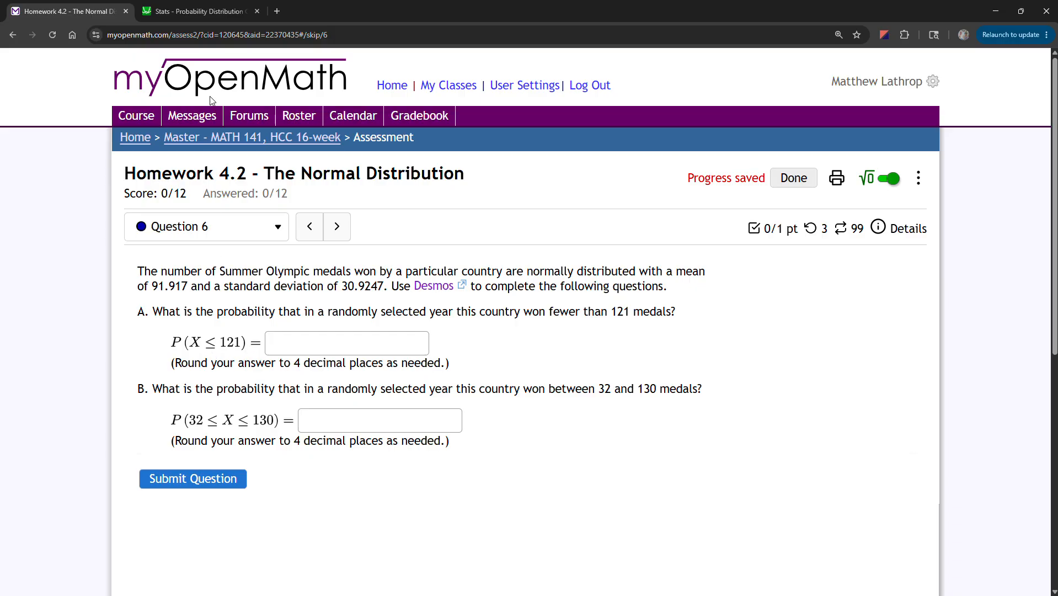
left_click(196, 11)
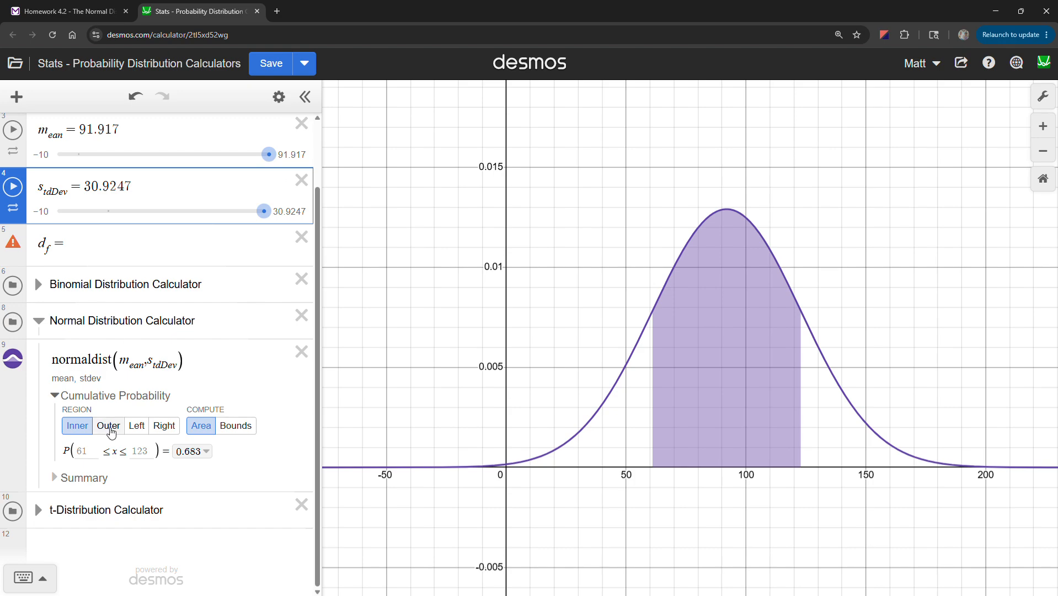
Compute the left-tail probability P(x ≤ 121) and export its full value 0.826505495531.
left_click(137, 426)
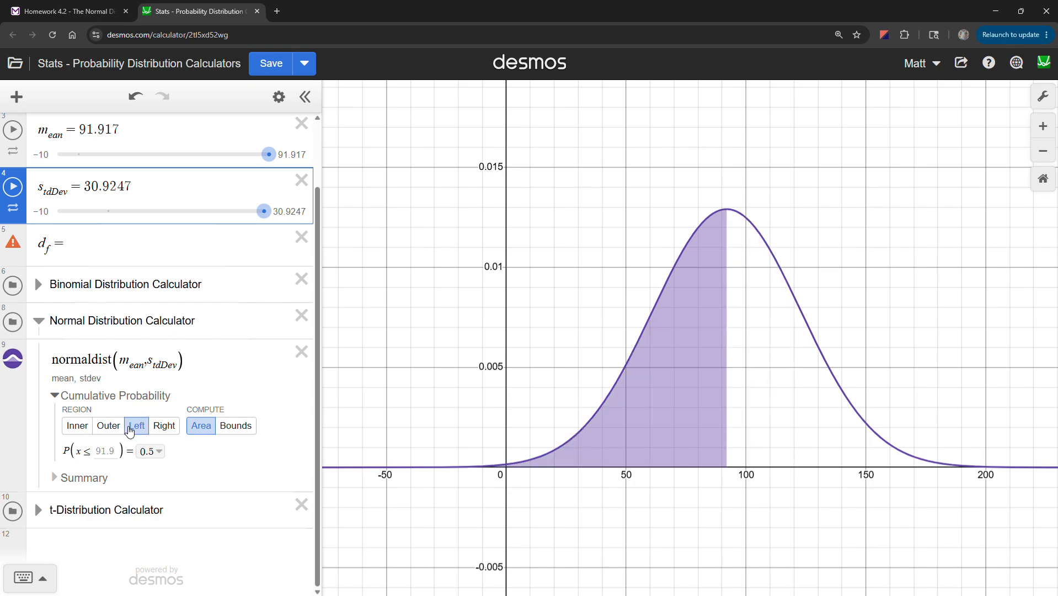
left_click(106, 449)
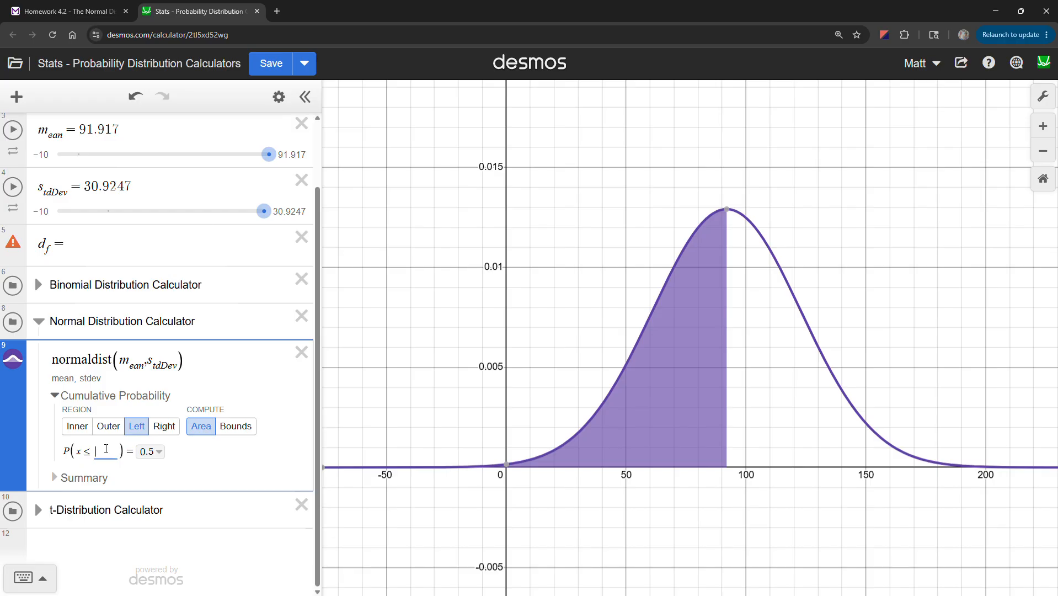
type("121")
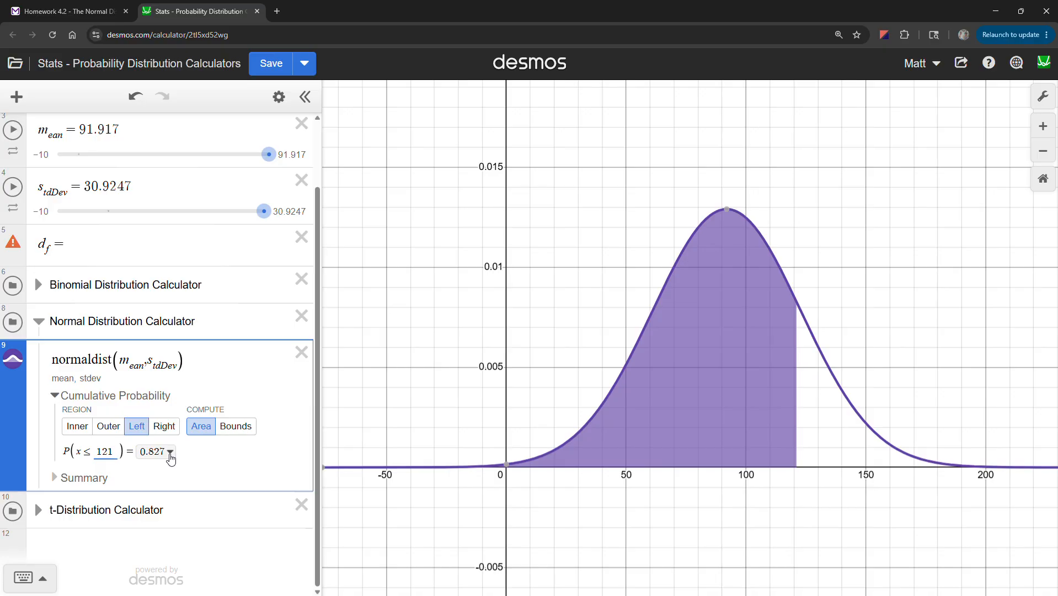
left_click(170, 452)
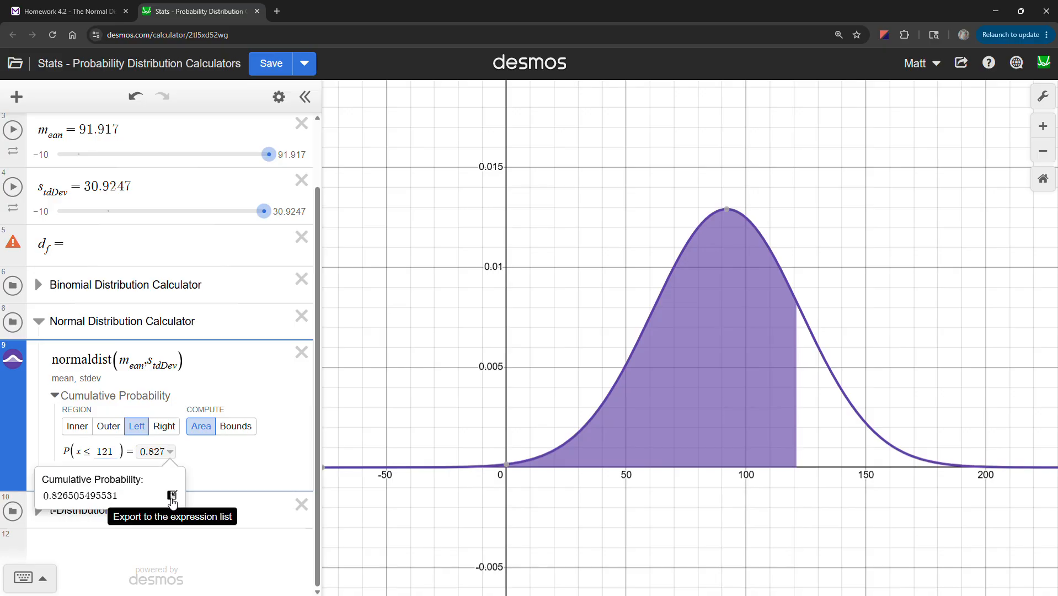
left_click(172, 496)
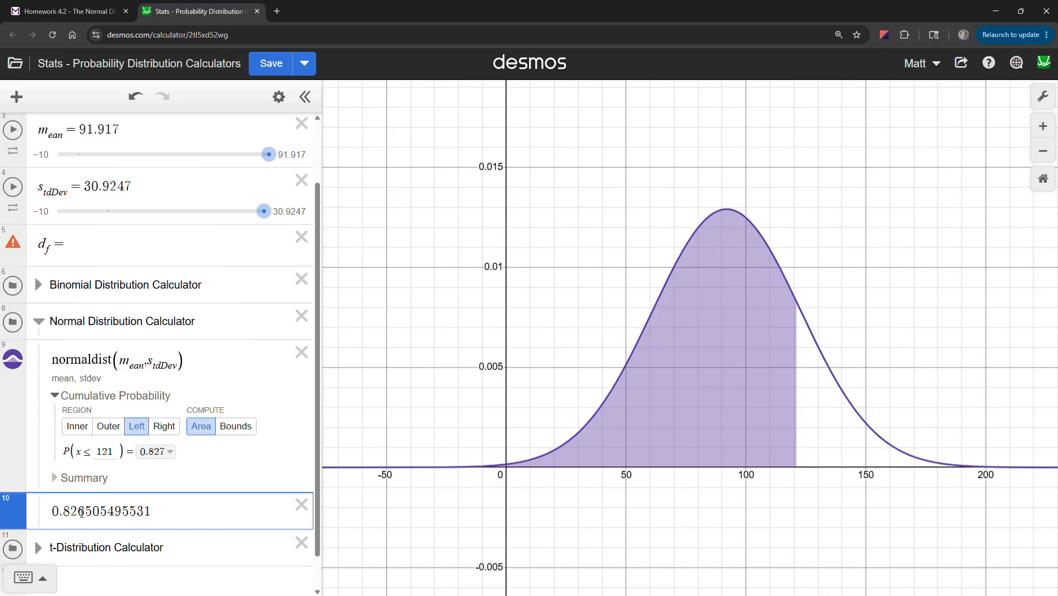
left_click(92, 15)
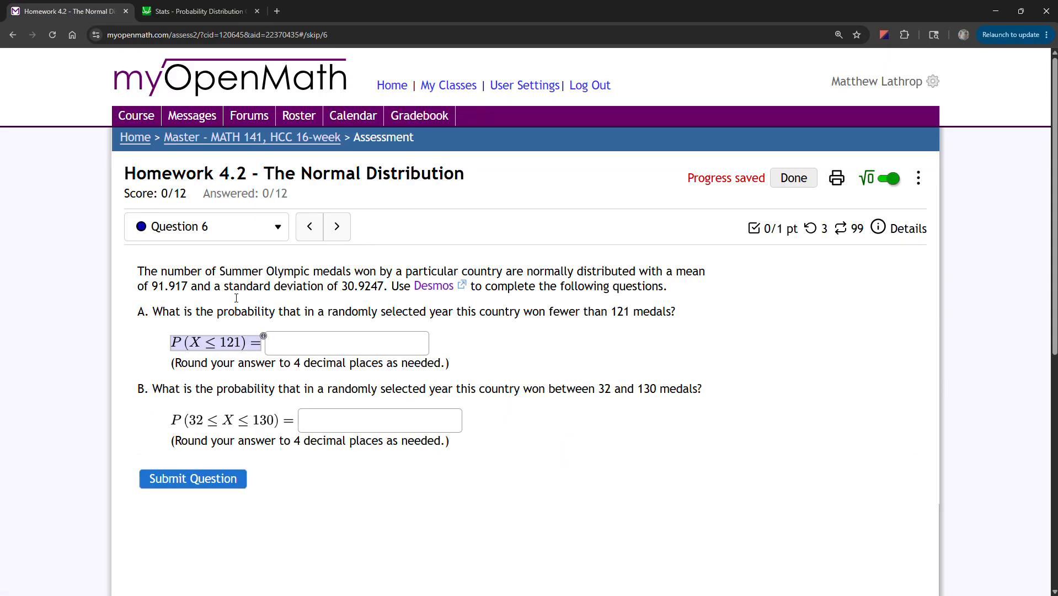
Submit 0.8265 as the part A answer, which is marked correct.
left_click(285, 347)
type("0.8265")
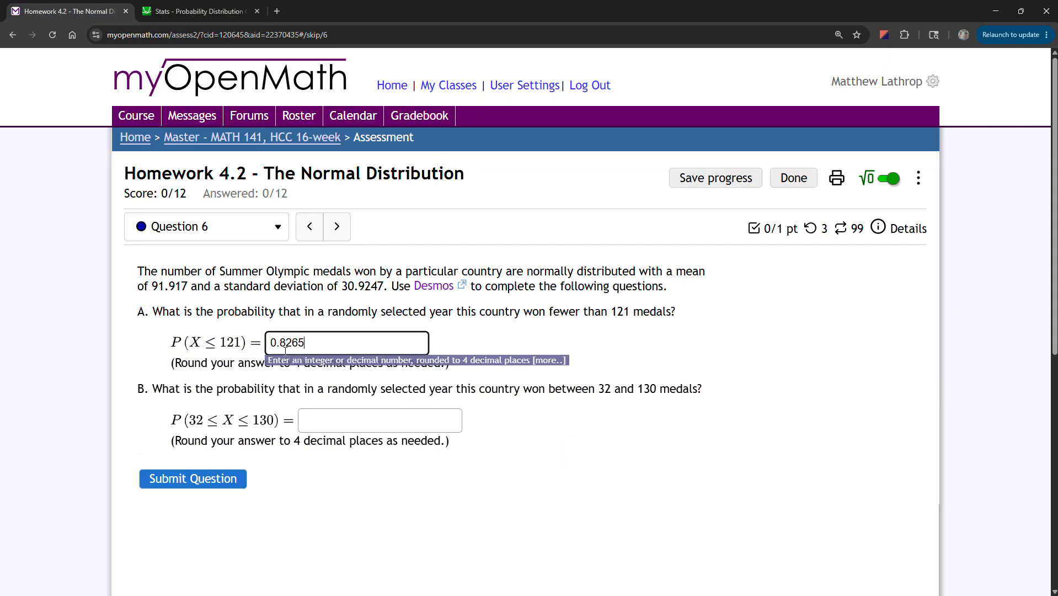
key("Return")
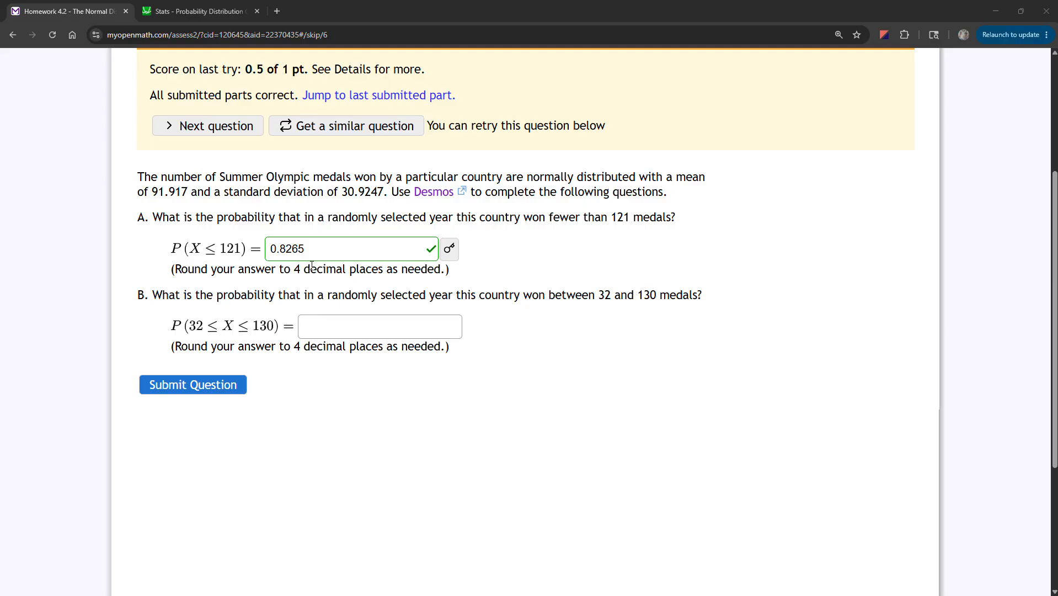
left_click(171, 13)
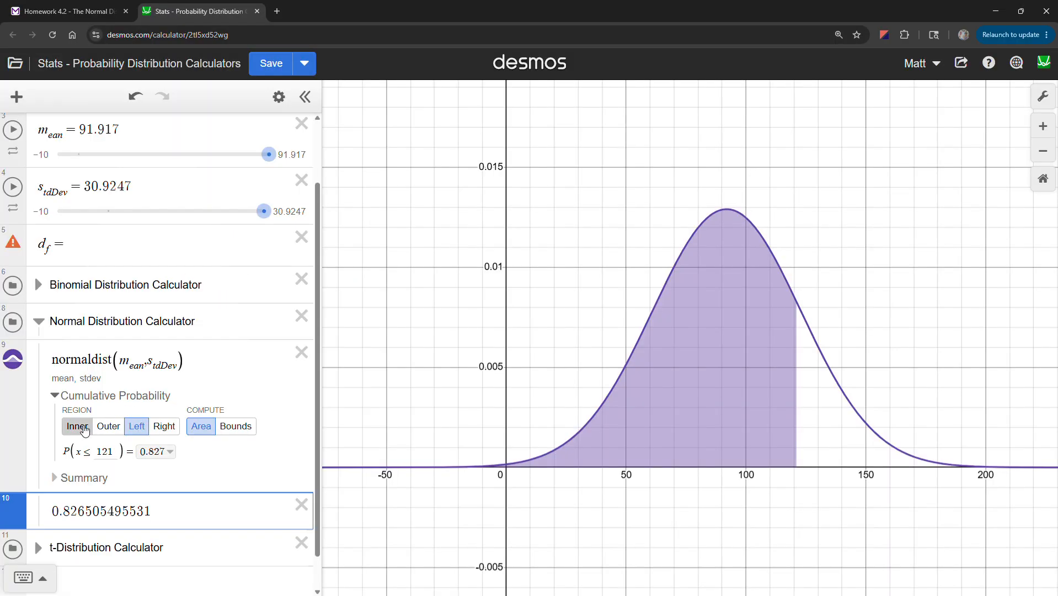
Compute the Inner probability P(32 ≤ x ≤ 130) and export its full-precision value.
left_click(80, 427)
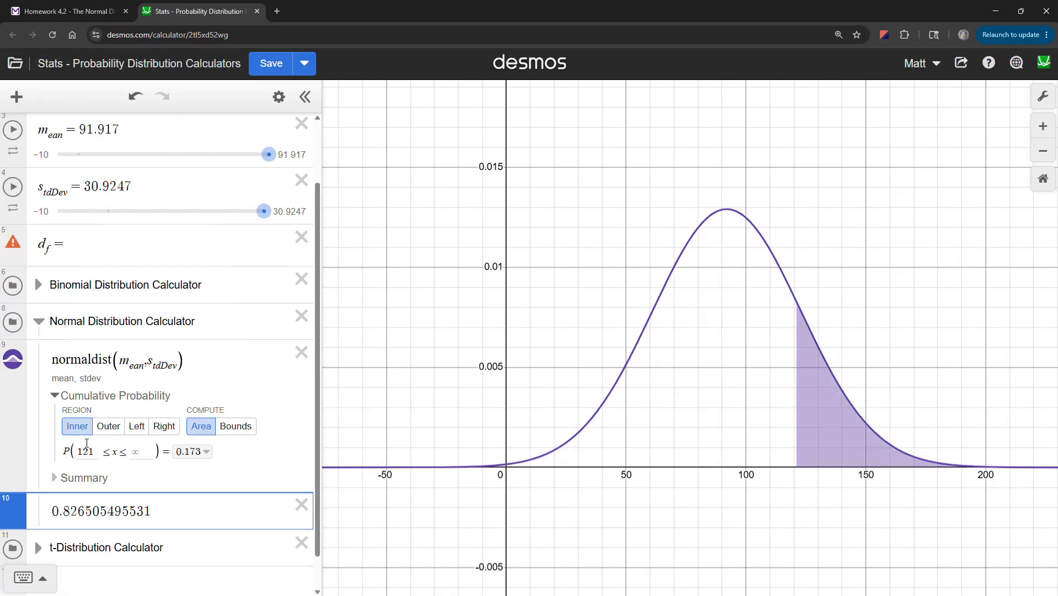
left_click(117, 13)
left_click(171, 12)
left_click_drag(95, 452, 69, 451)
type("32")
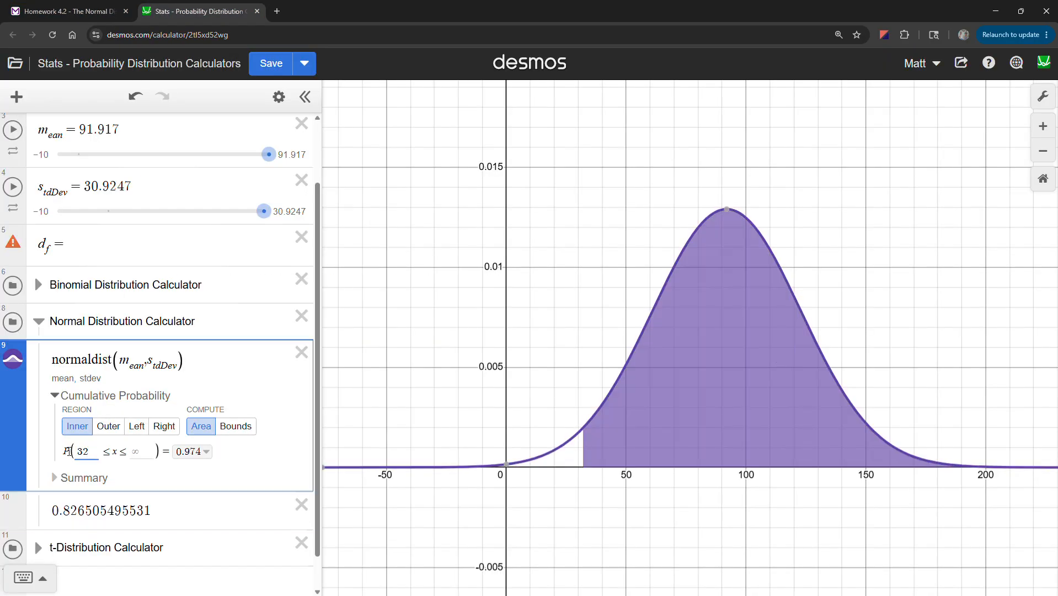
left_click(143, 451)
type("130")
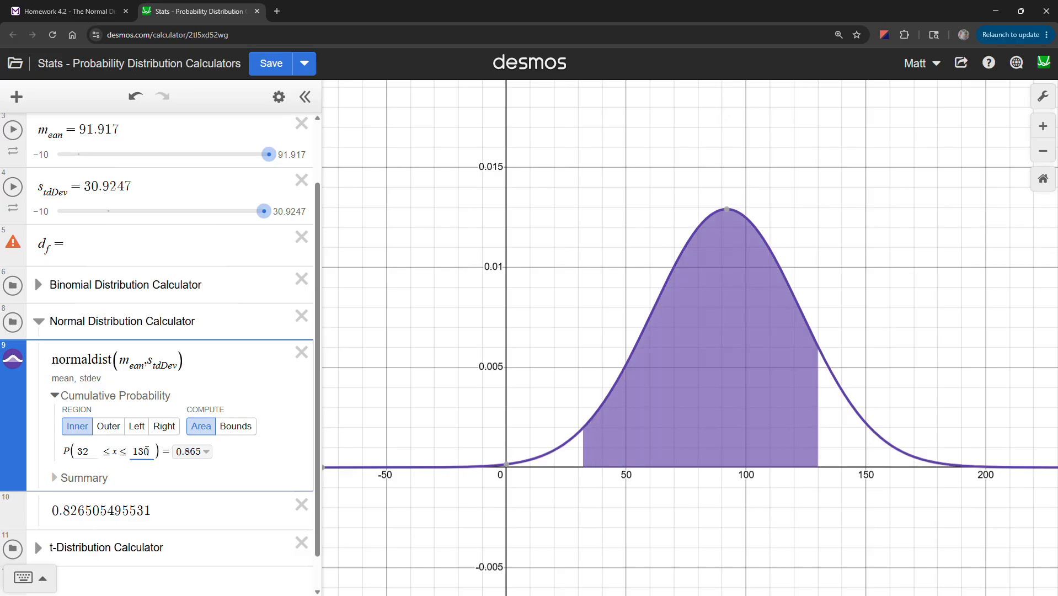
left_click(205, 458)
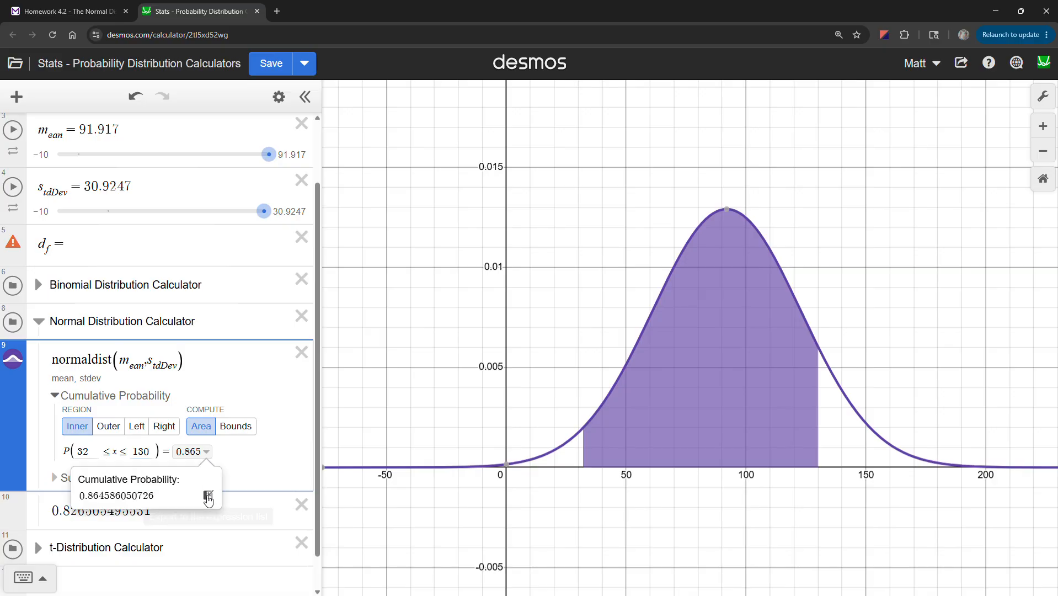
left_click(208, 495)
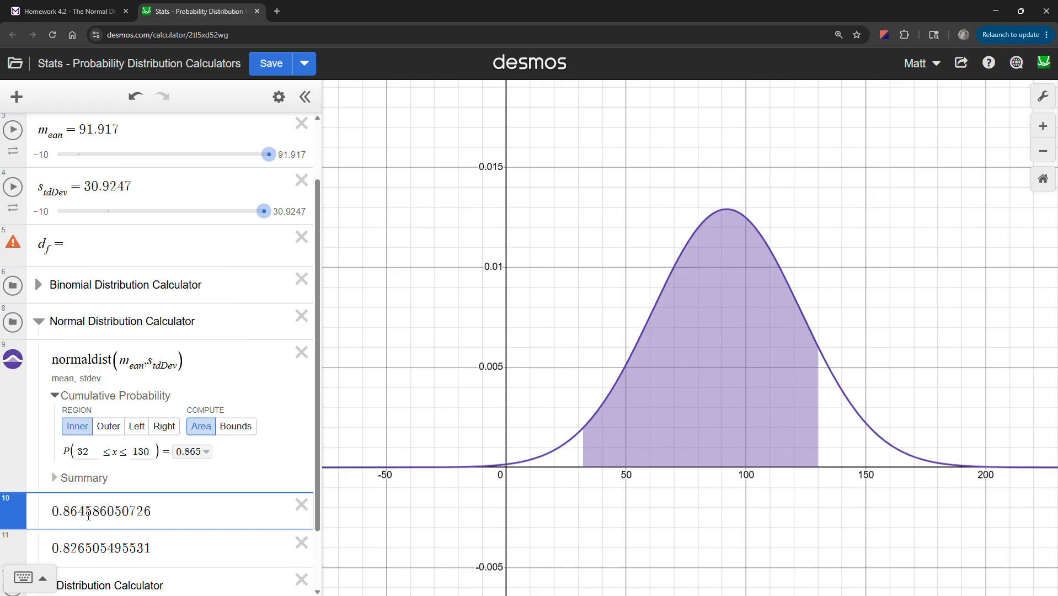
Enter 0.8646 as the part B answer and submit it.
left_click(61, 11)
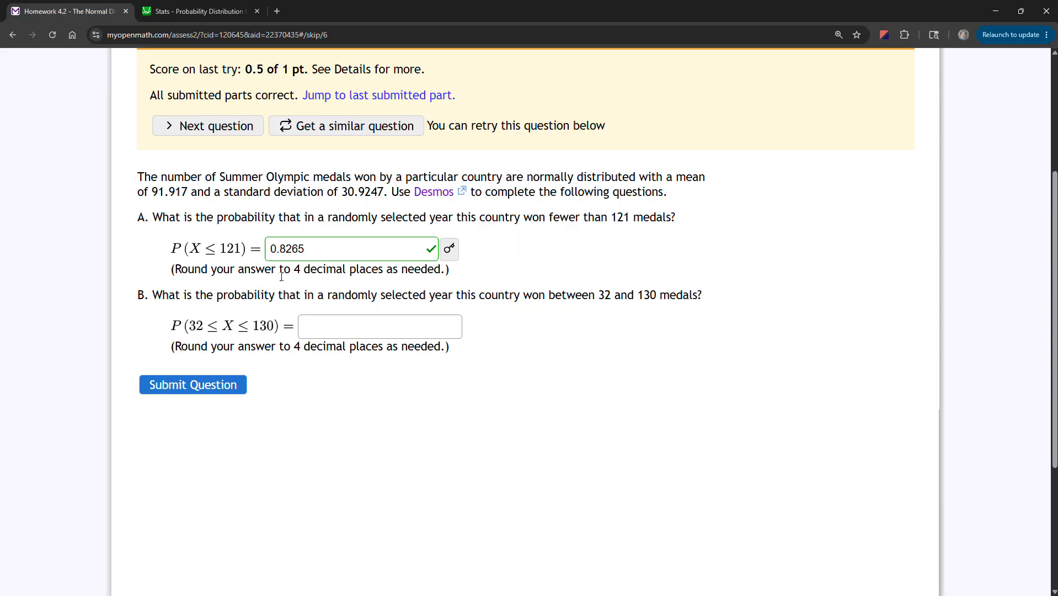
left_click(321, 328)
type("0.8646")
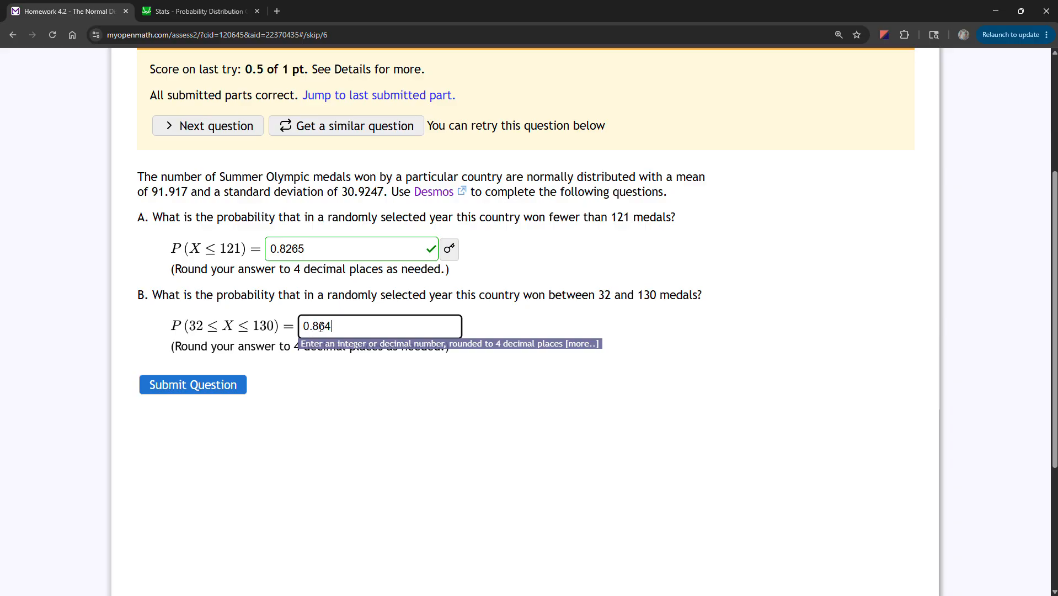
key("Return")
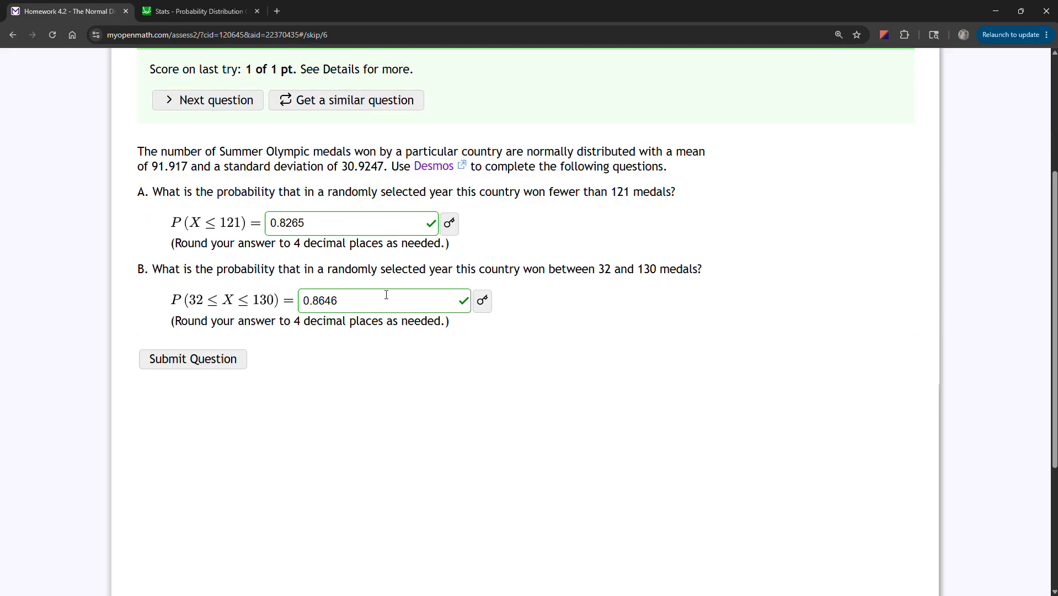